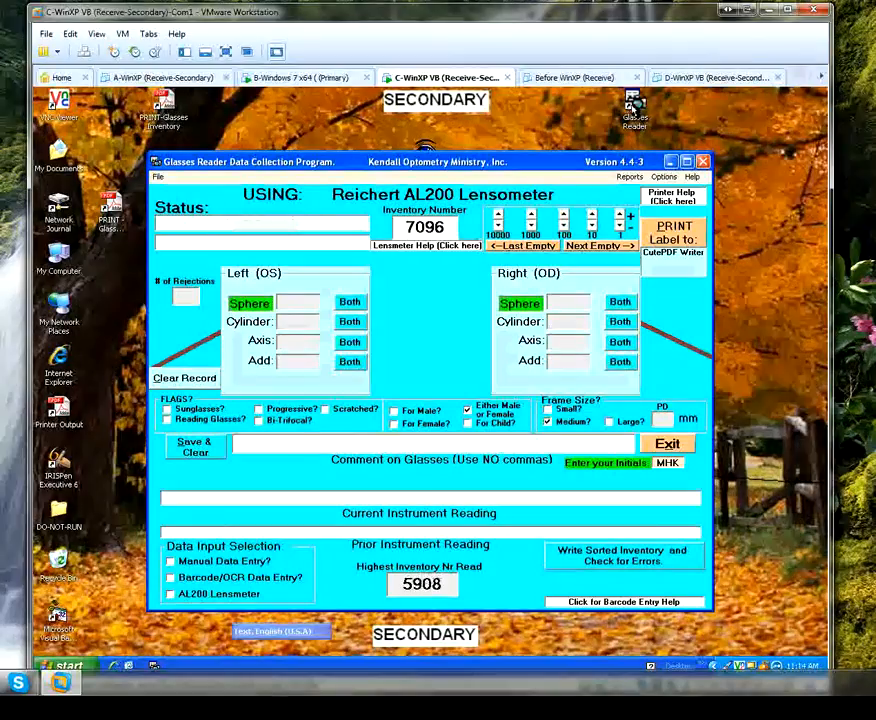
- Switch to manual data entry and advance to the next empty inventory number, 7096
left_click(170, 563)
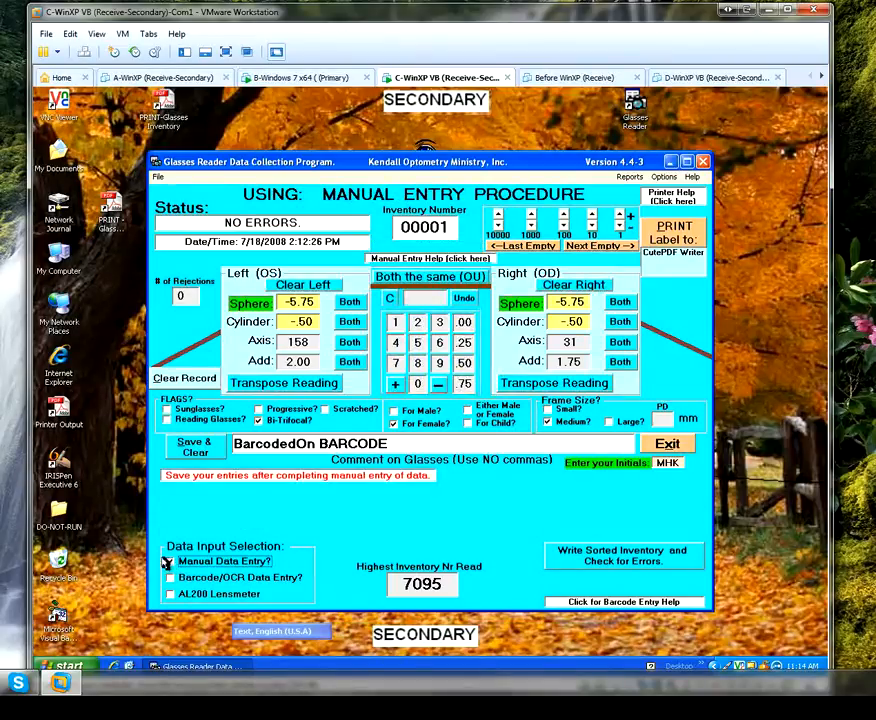
left_click(589, 247)
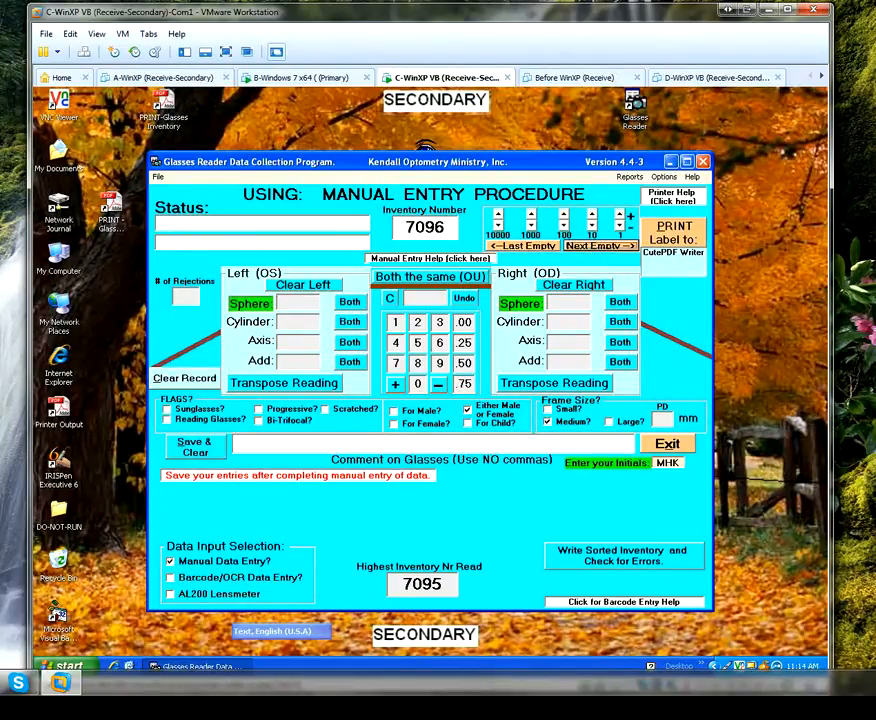
- Arrange the Sample Manual Inputs.pdf window beside the glasses entry form so the first column of handwritten readings can be read
left_click_drag(875, 28, 724, 53)
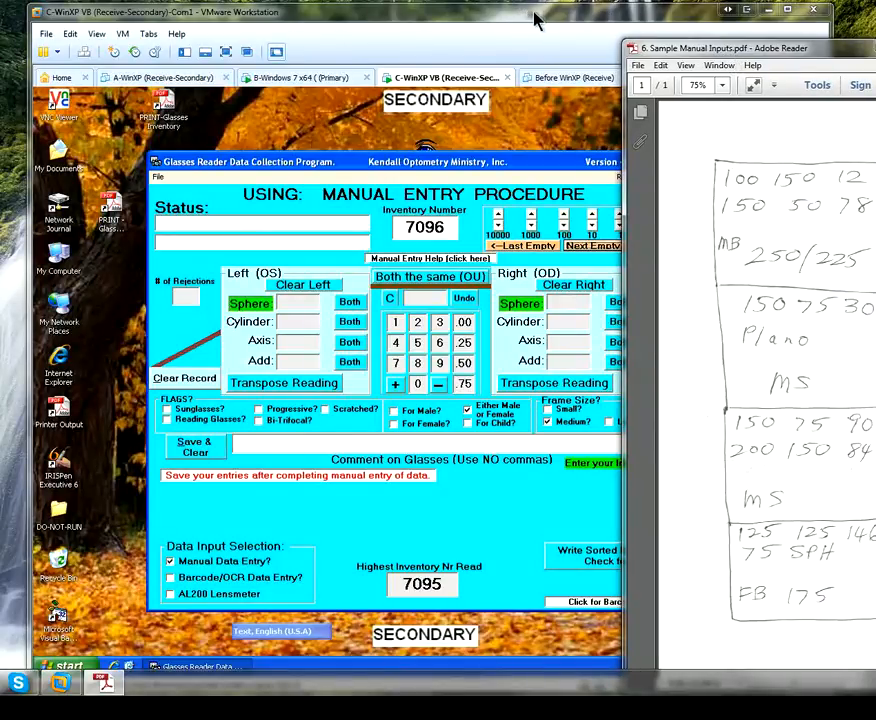
left_click_drag(535, 17, 427, 17)
left_click_drag(432, 162, 535, 158)
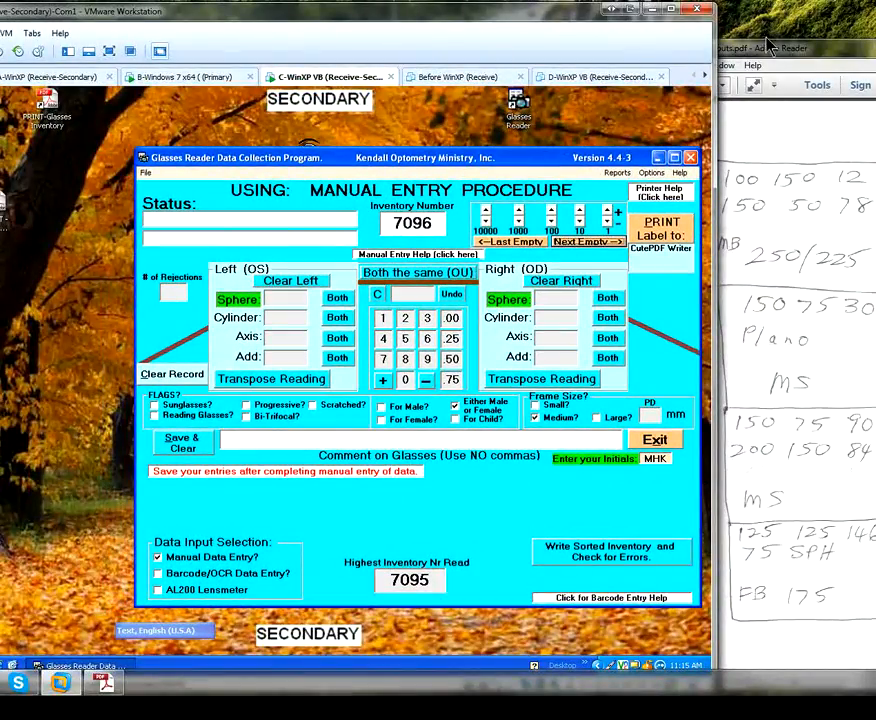
left_click(800, 52)
left_click_drag(800, 52, 779, 44)
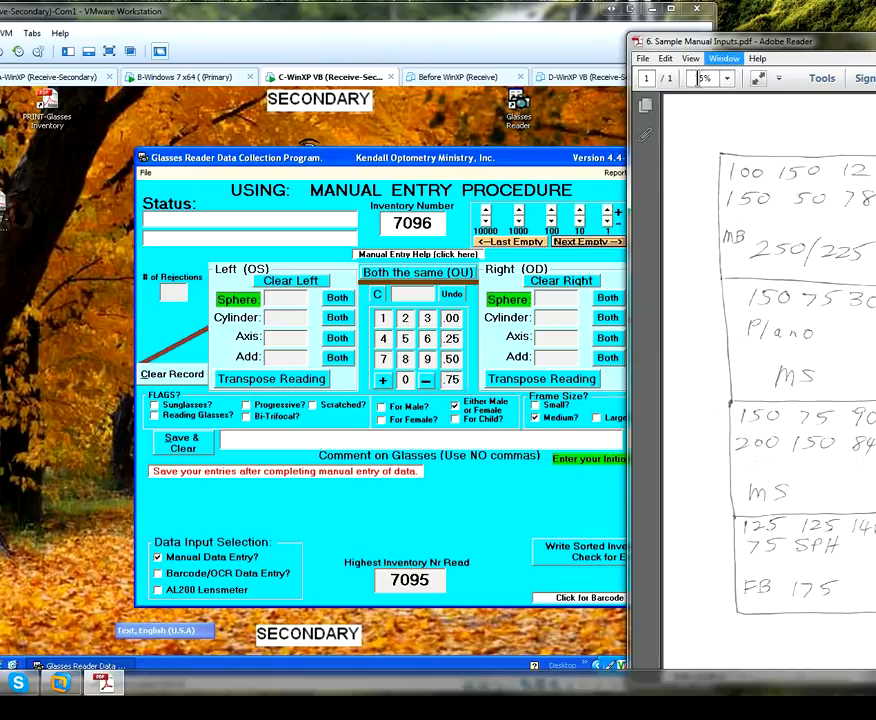
left_click_drag(489, 16, 398, 16)
left_click_drag(735, 46, 705, 45)
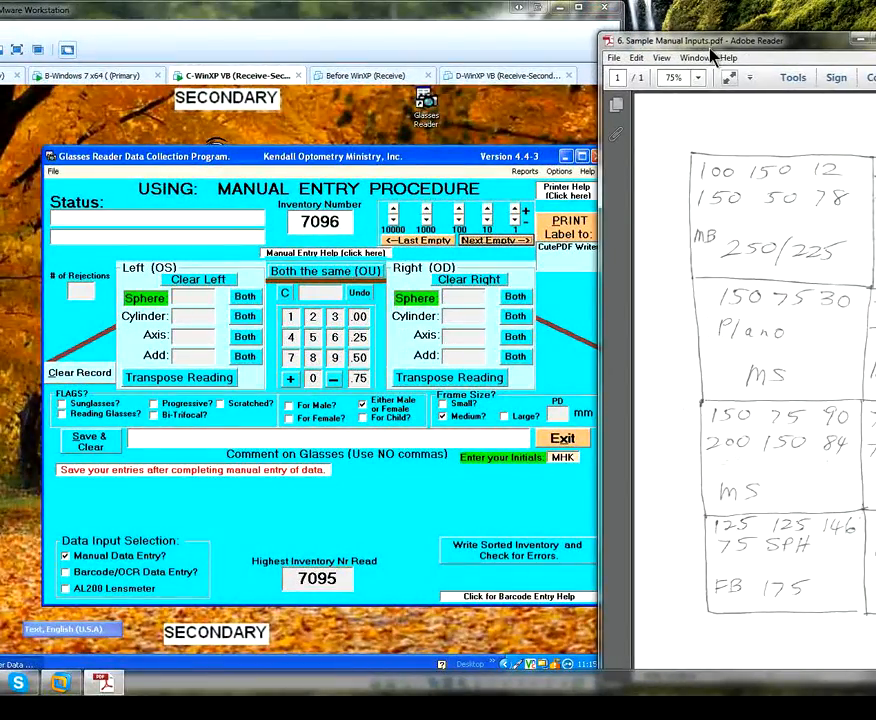
- For record 7096, enter a right sphere of 1 and a right cylinder of -1.50
left_click(473, 243)
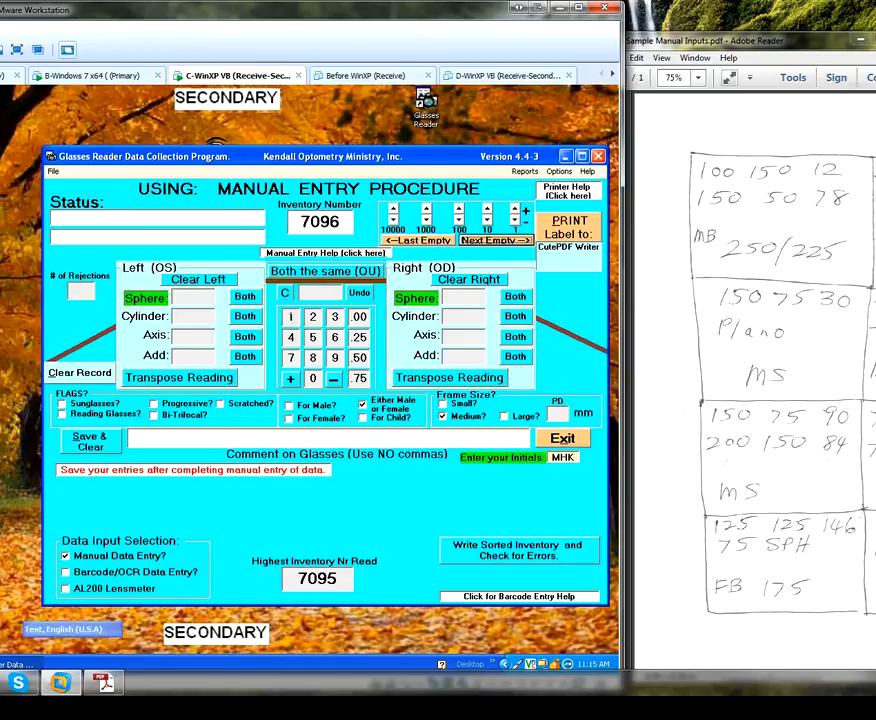
type("11")
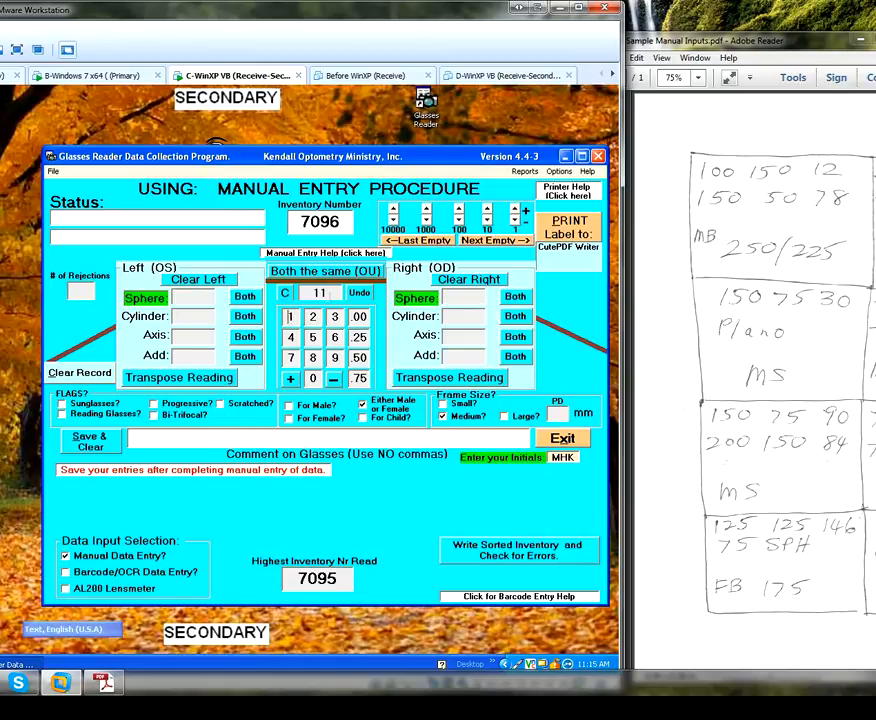
left_click(285, 296)
type("1")
left_click(468, 298)
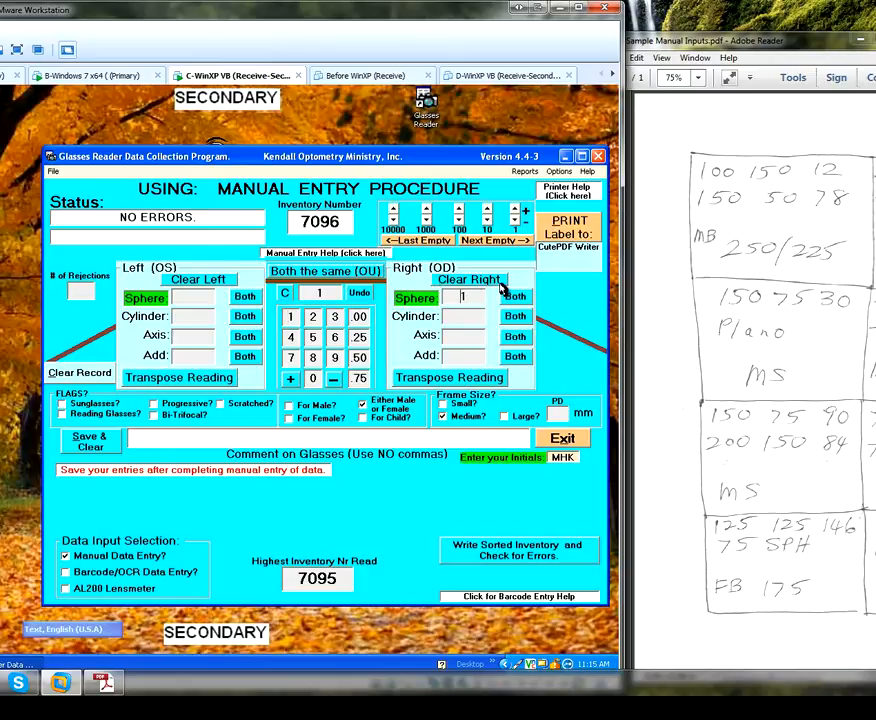
left_click(288, 317)
left_click(358, 358)
left_click(465, 316)
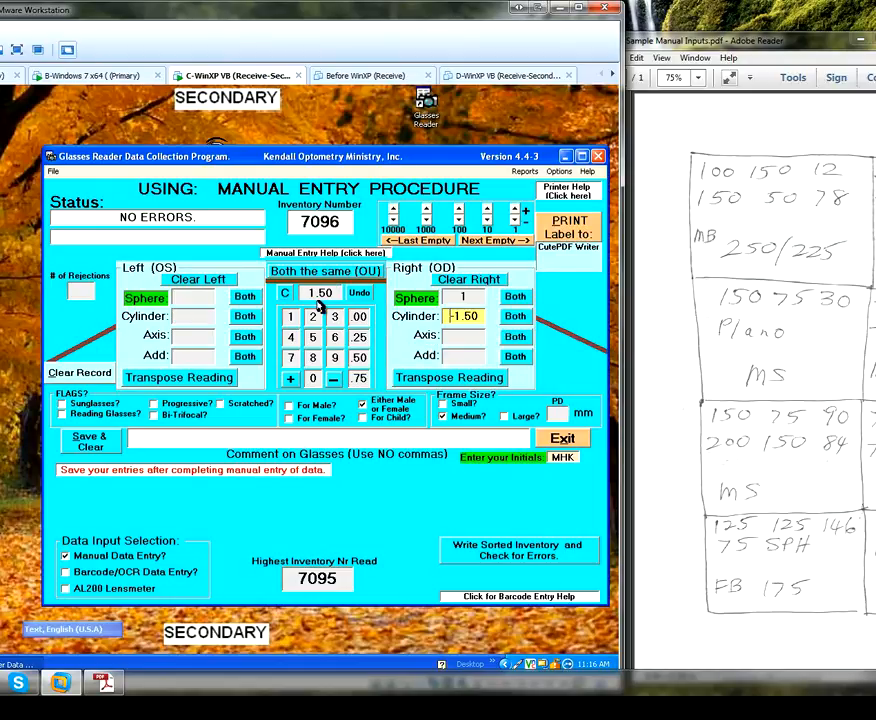
- Check the setting that adds a minus to the cylinder in the program options, and return to manual data entry
left_click(558, 172)
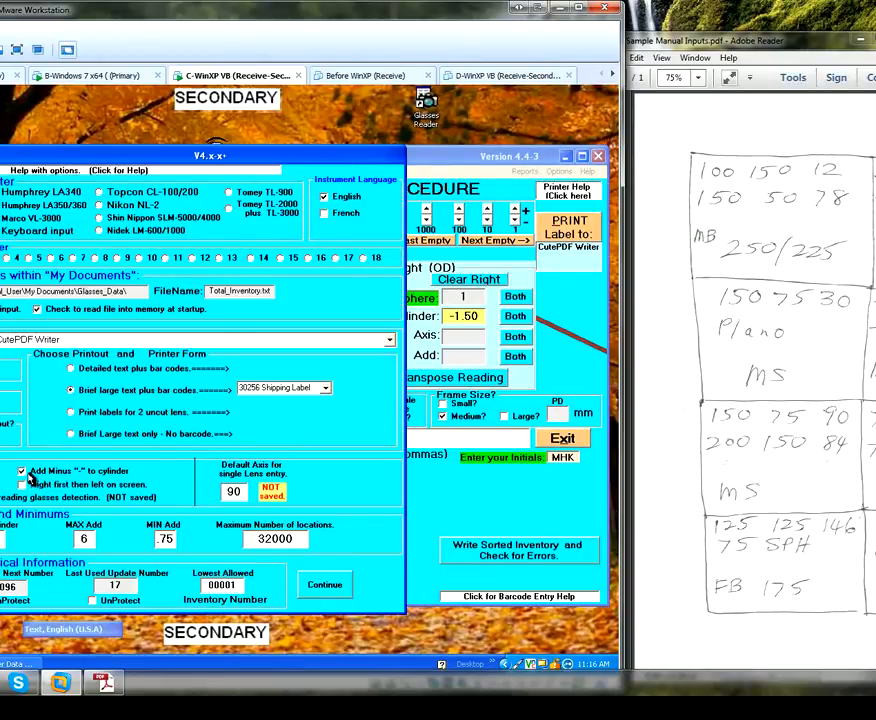
left_click(330, 586)
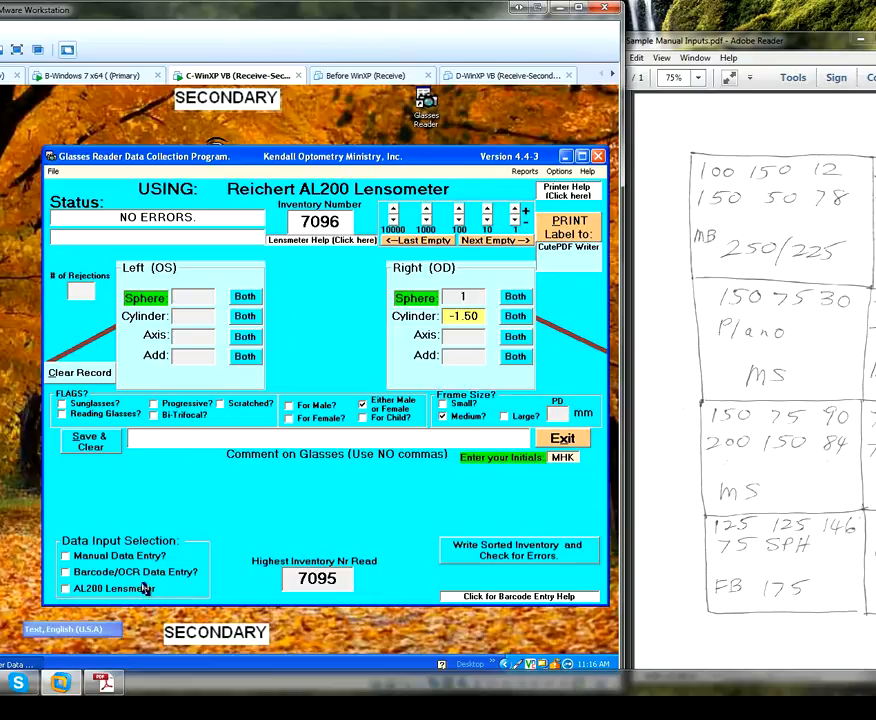
left_click(68, 556)
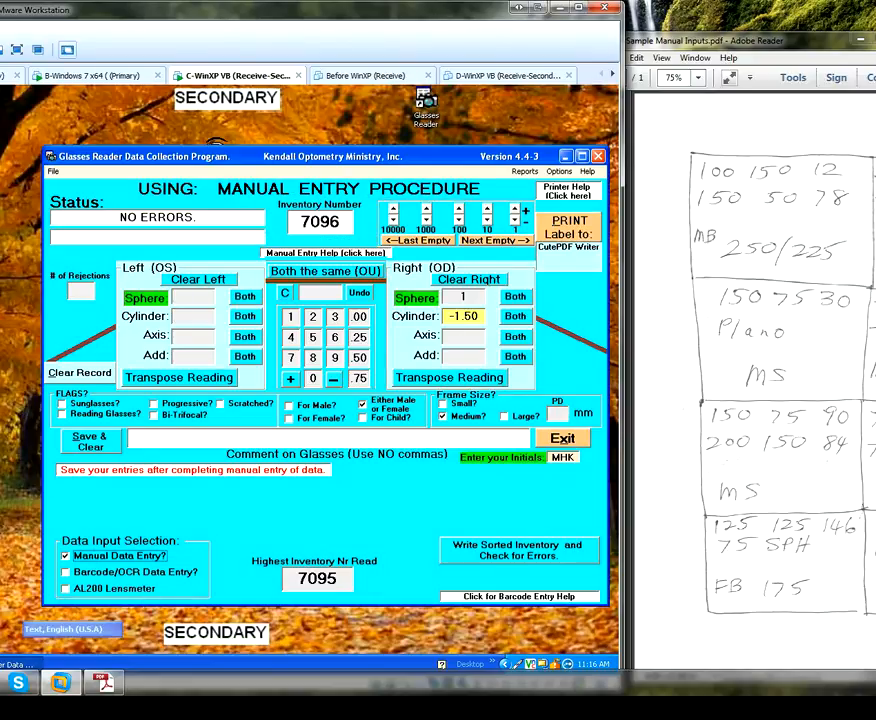
- Set the right axis to 12 and enter an add of 2.50 for the bifocal pair
left_click(290, 316)
left_click(312, 316)
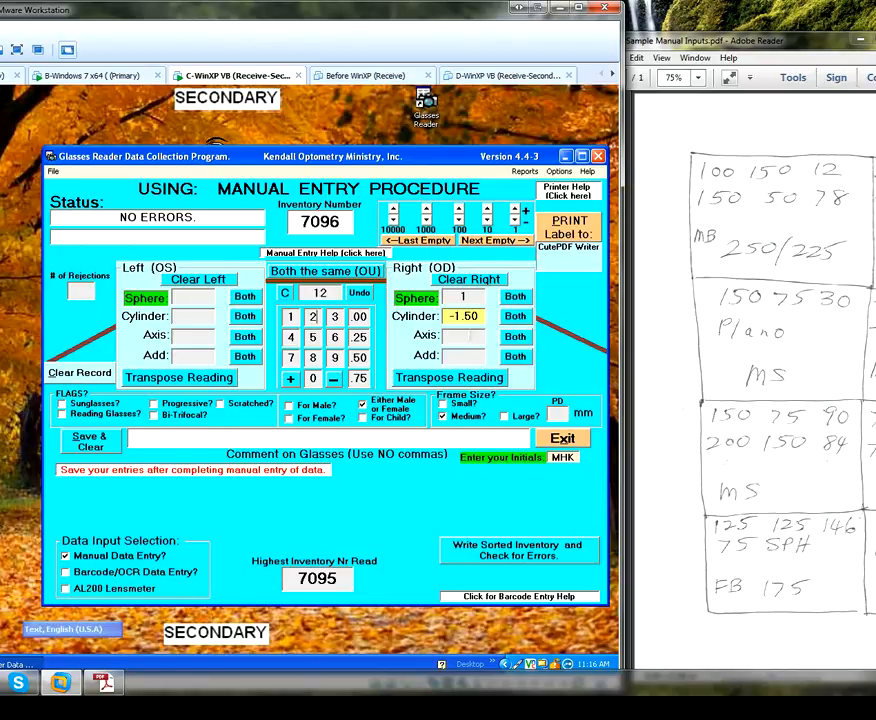
left_click(460, 337)
left_click(312, 316)
left_click(366, 358)
left_click(475, 357)
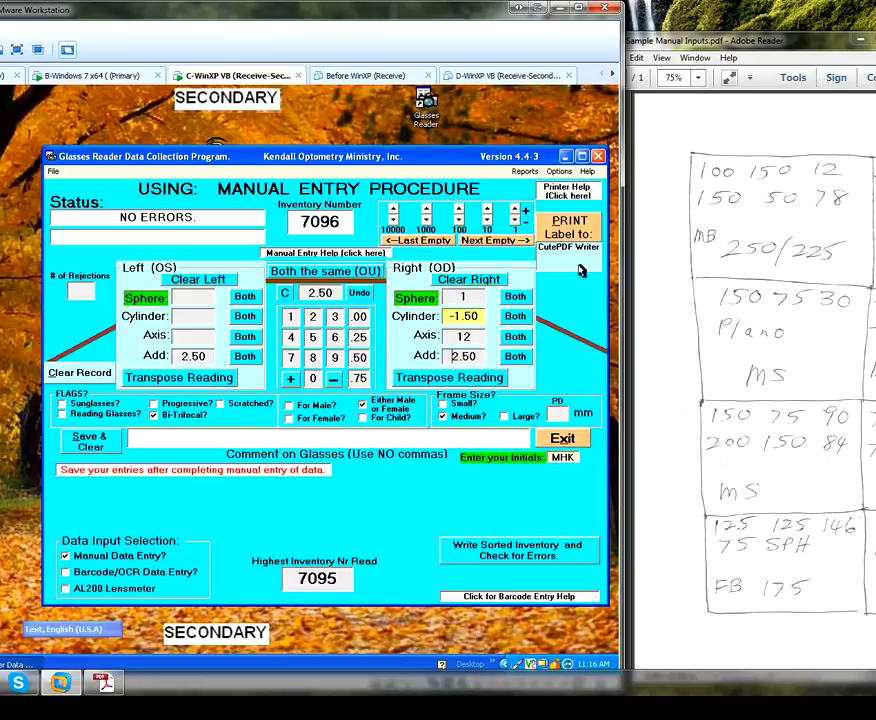
- Enter the left lens readings: sphere 1.50, cylinder -.50 and axis 78
left_click(290, 317)
left_click(358, 357)
left_click(191, 298)
left_click(358, 358)
left_click(206, 316)
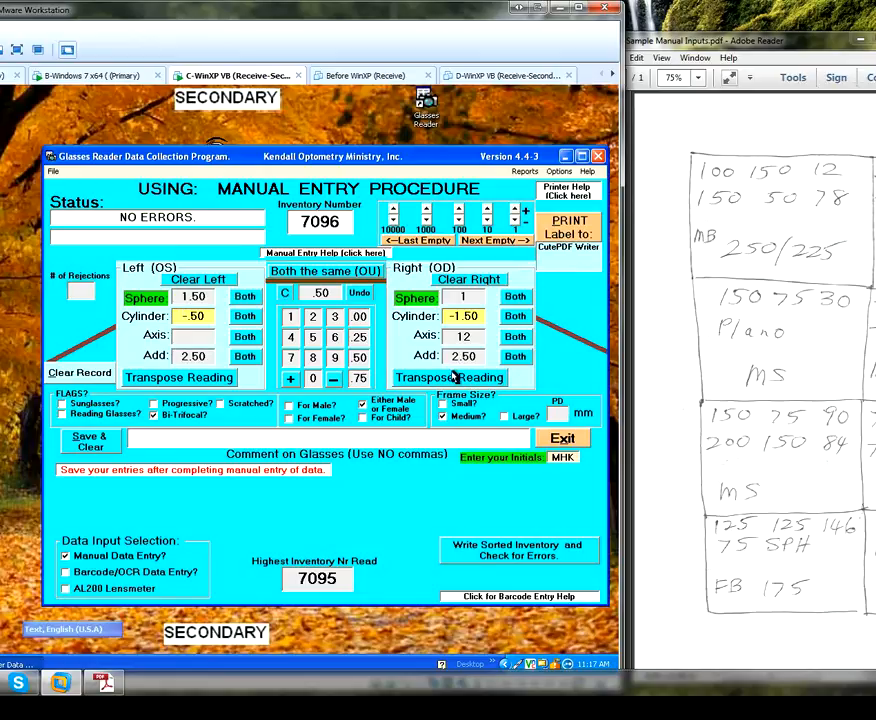
type("78")
left_click(194, 337)
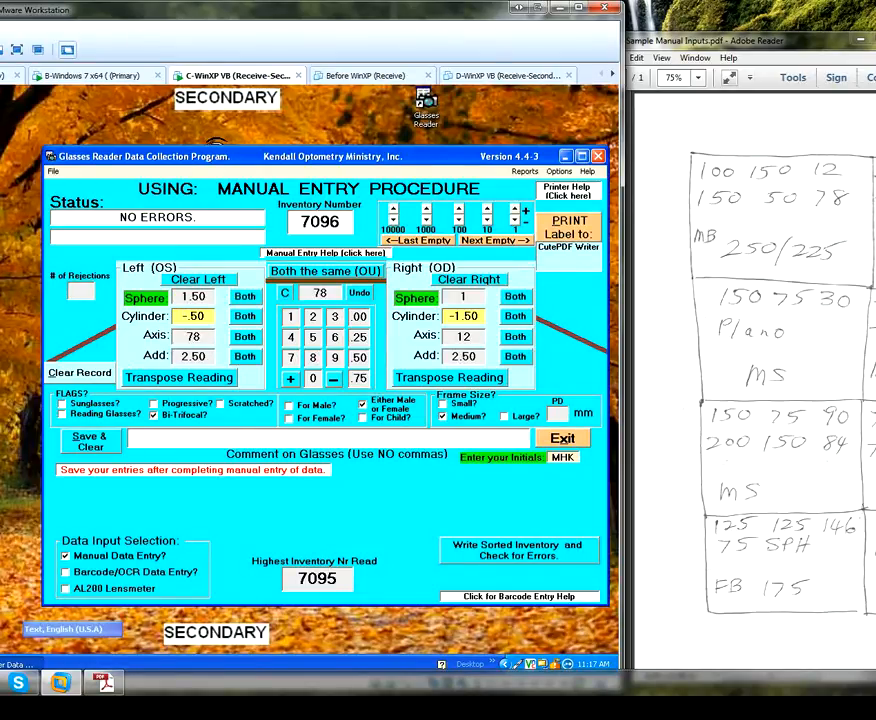
- Switch the sign of the left sphere to minus and back to plus
double_click(145, 299)
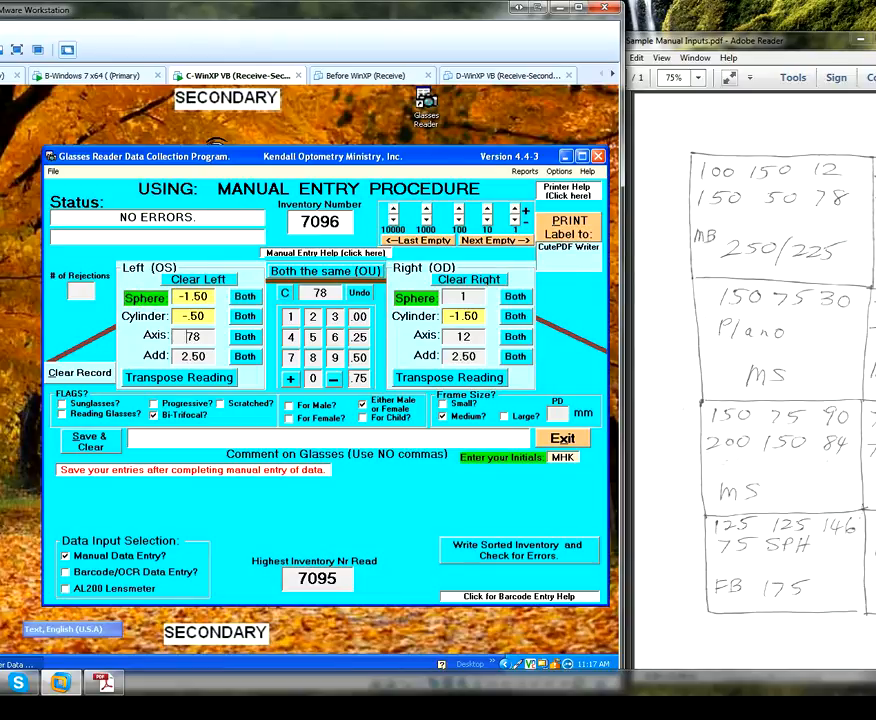
double_click(147, 301)
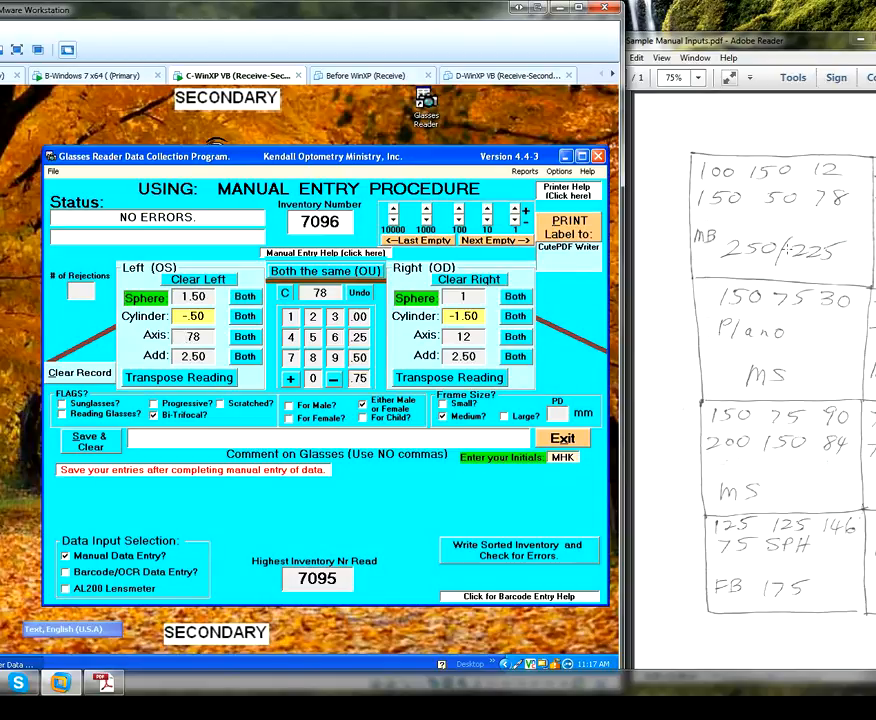
- Flag the glasses of record 7096 as male and save the record
left_click(289, 405)
left_click(88, 441)
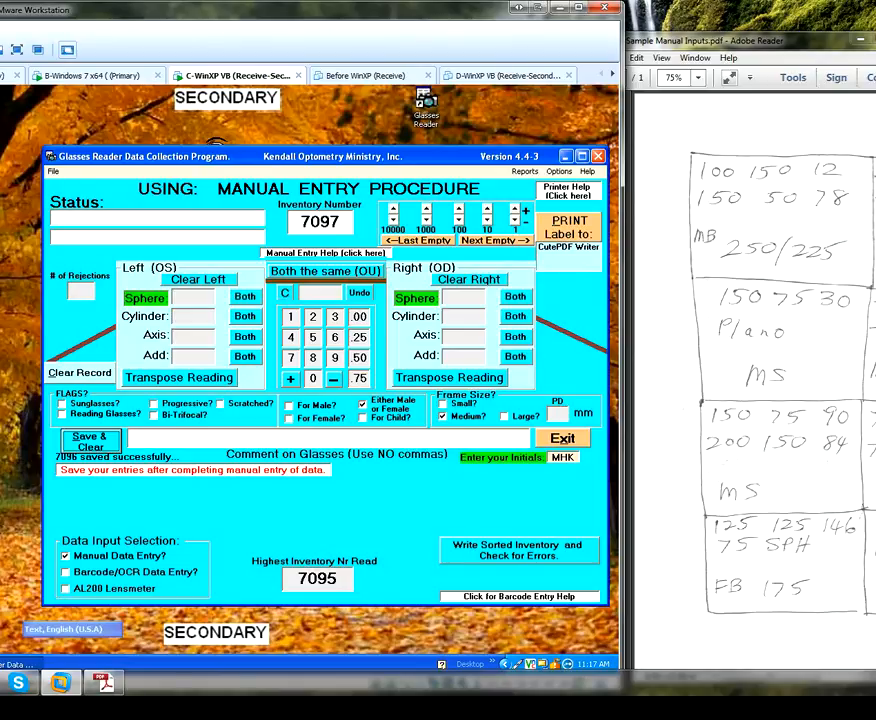
- For record 7097, enter right sphere 1.50, cylinder -.75 and axis 90, reusing 1.50 for the left cylinder
type("1.50")
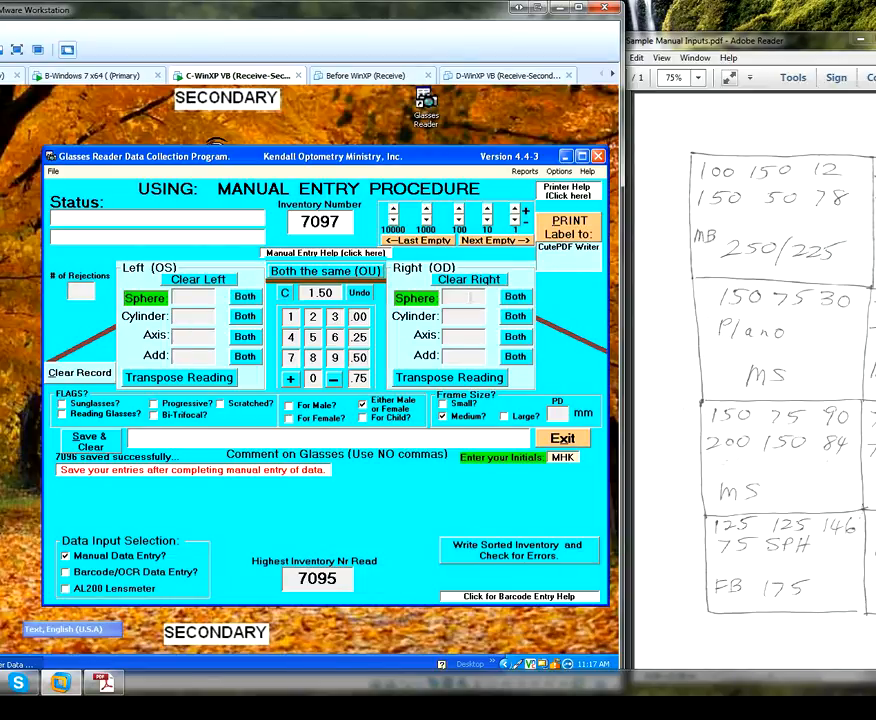
left_click(455, 296)
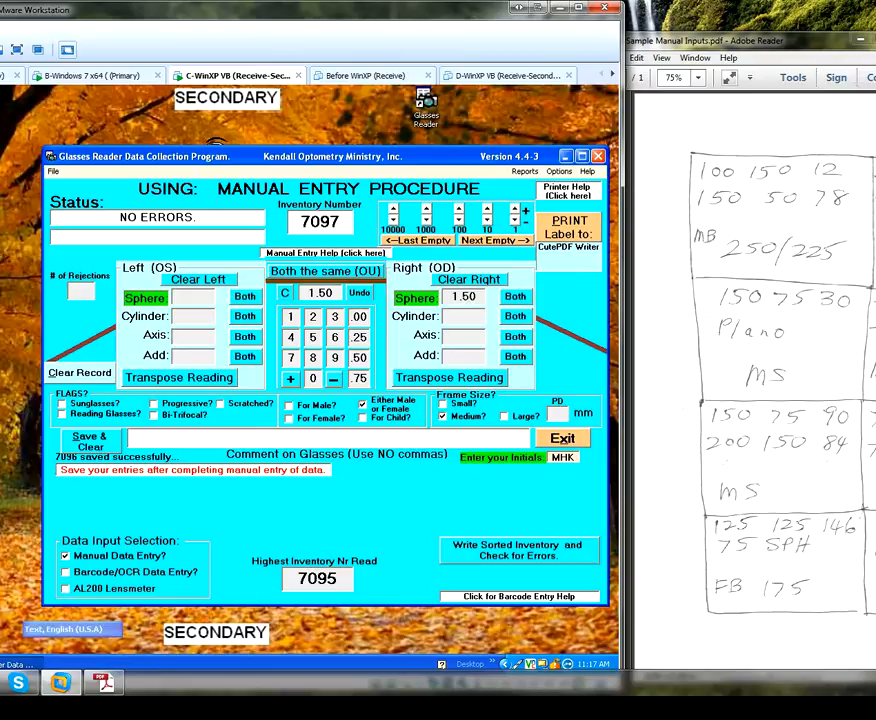
left_click(193, 316)
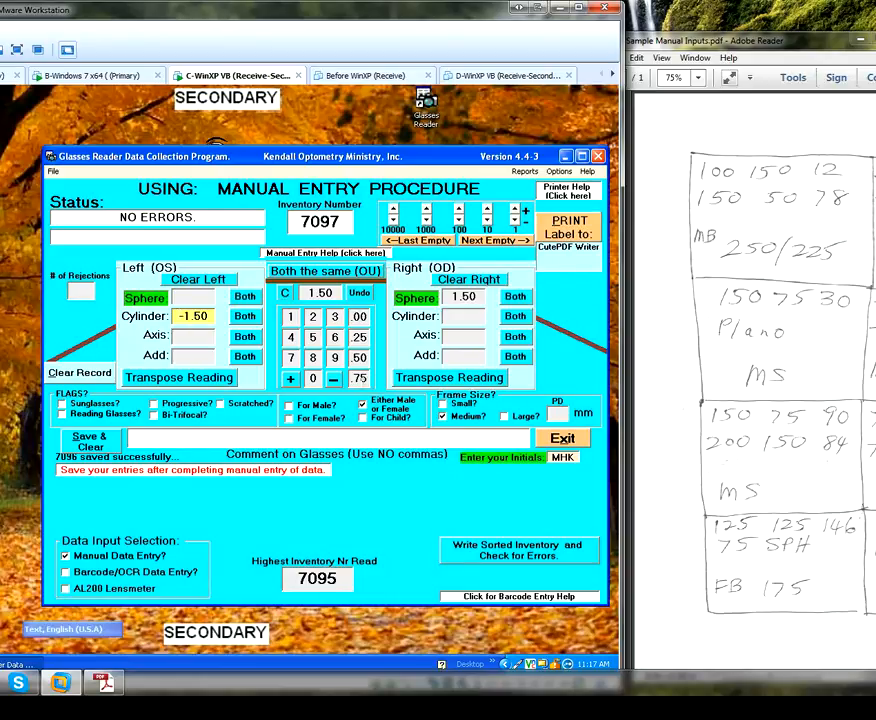
left_click(359, 378)
left_click(358, 378)
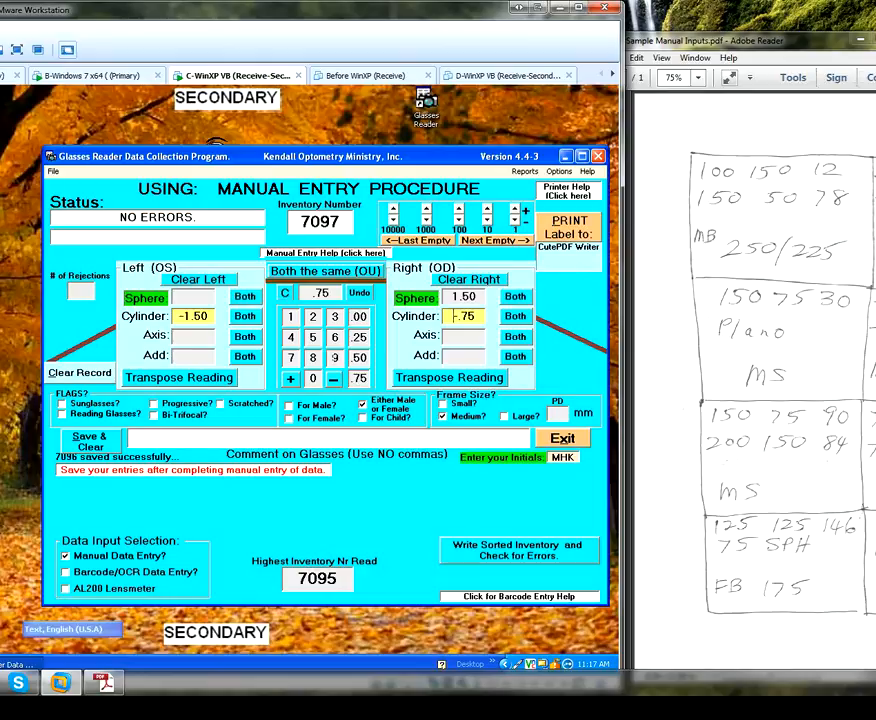
left_click(335, 357)
left_click(312, 378)
left_click(457, 337)
- Set the left sphere to 2 and the left axis to 84
left_click(313, 316)
left_click(192, 298)
type("84")
left_click(193, 337)
- Flag the glasses of record 7097 as male and save the record
left_click(289, 406)
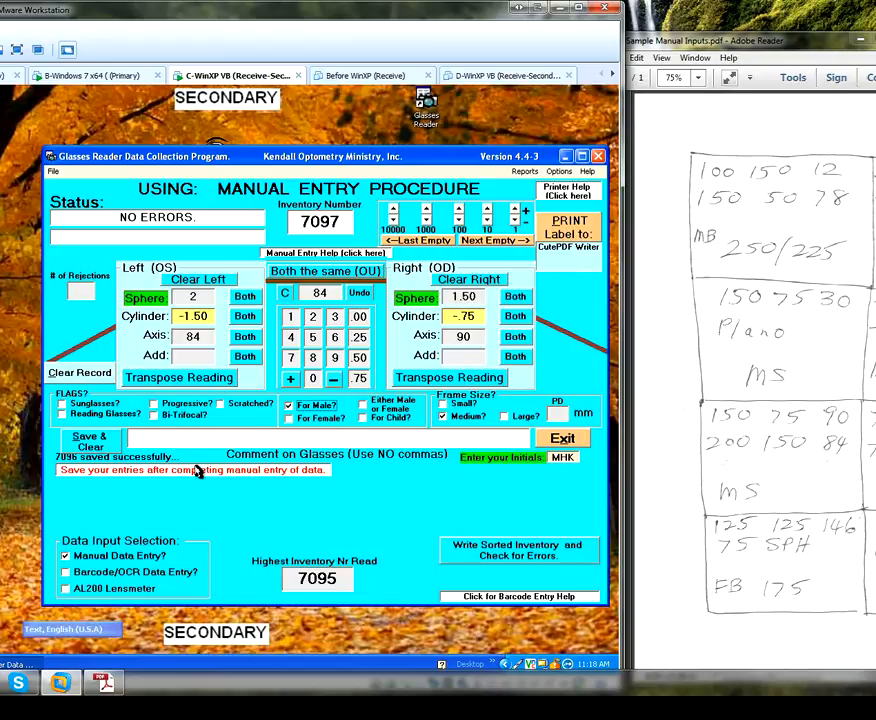
left_click(90, 441)
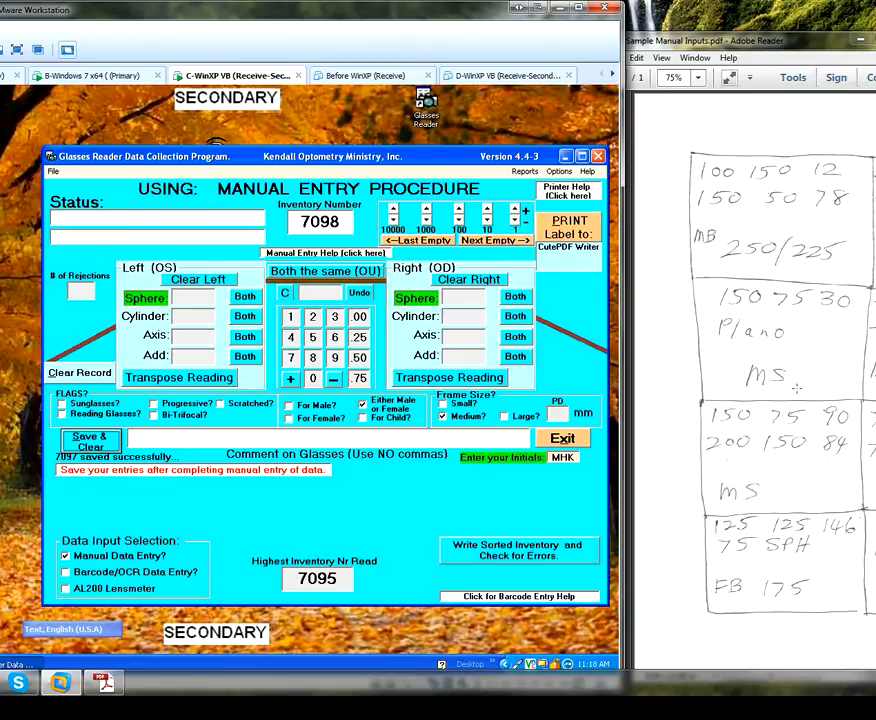
- For record 7098, enter the right lens readings: sphere 1.25, cylinder -1.25 and axis 146
left_click(292, 317)
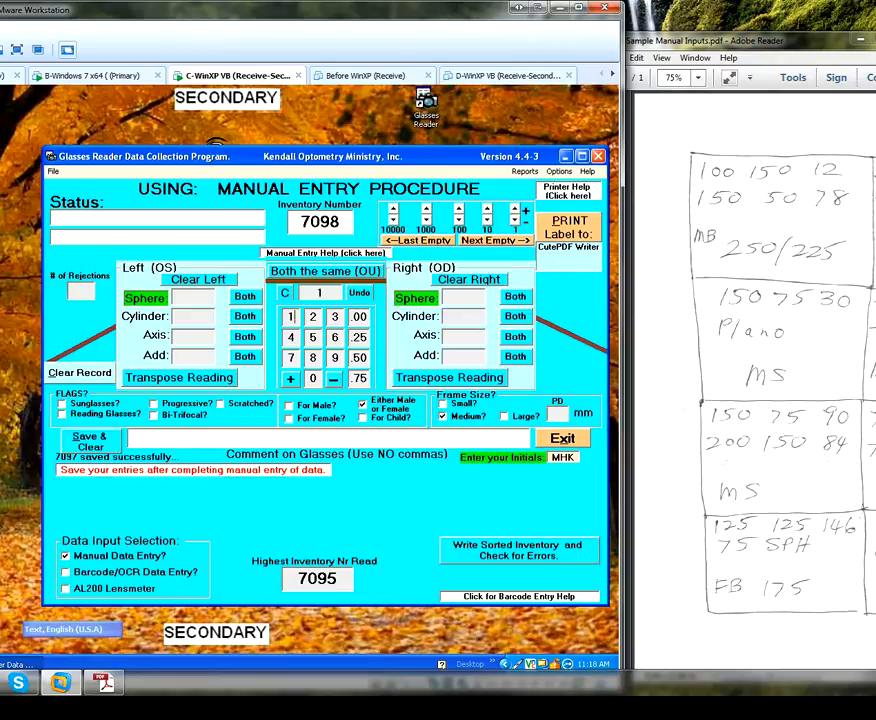
left_click(361, 338)
left_click(447, 297)
left_click(452, 316)
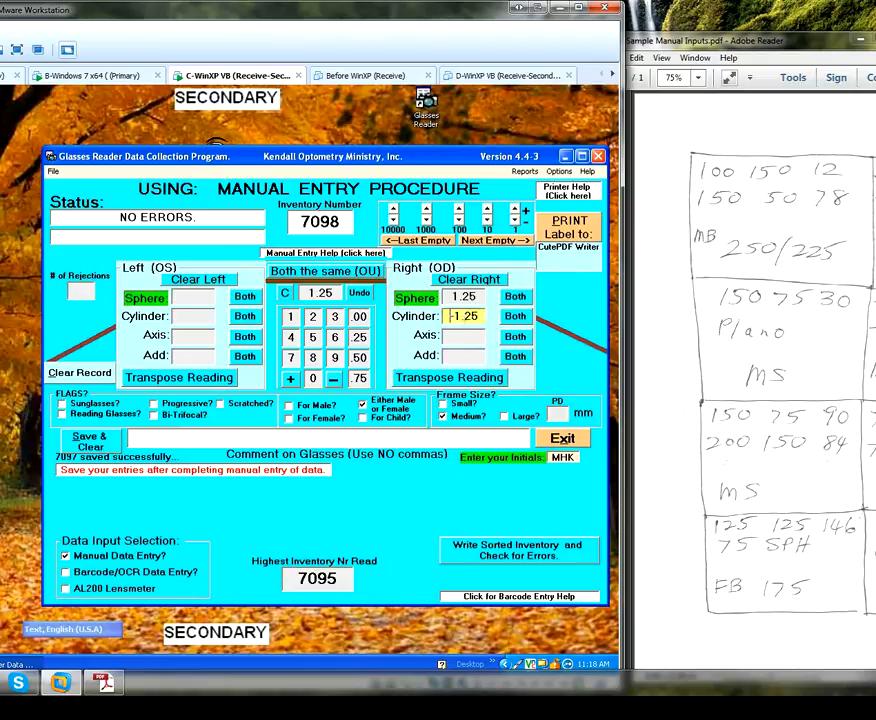
left_click(290, 316)
left_click(290, 337)
left_click(335, 337)
left_click(462, 337)
- Set the left sphere to .75 and enter an add of 1.75 for the bifocal pair
left_click(359, 379)
left_click(188, 297)
left_click(290, 317)
left_click(358, 378)
left_click(476, 358)
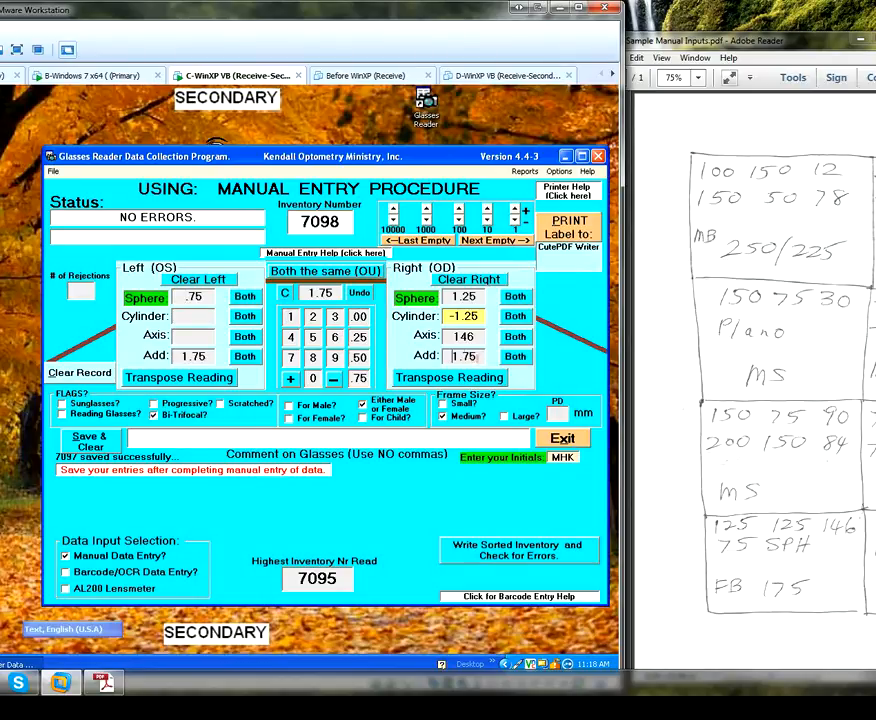
- Flag the glasses of record 7098 as female and save the record
left_click(290, 418)
left_click(89, 443)
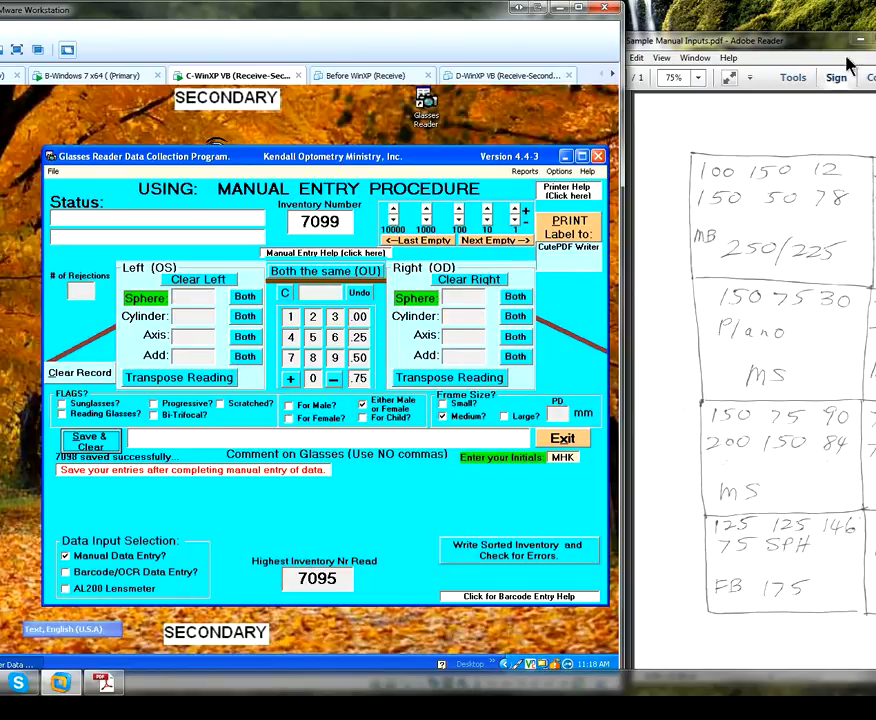
- Reposition the sample PDF and the entry form so the second column of handwritten readings shows beside the form
left_click(875, 40)
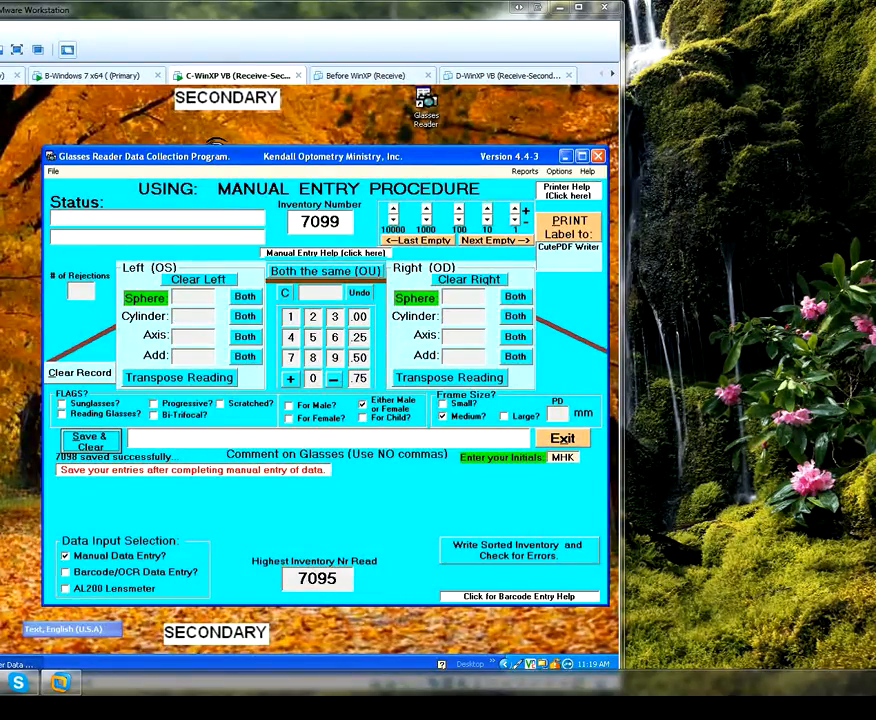
left_click_drag(875, 58, 778, 25)
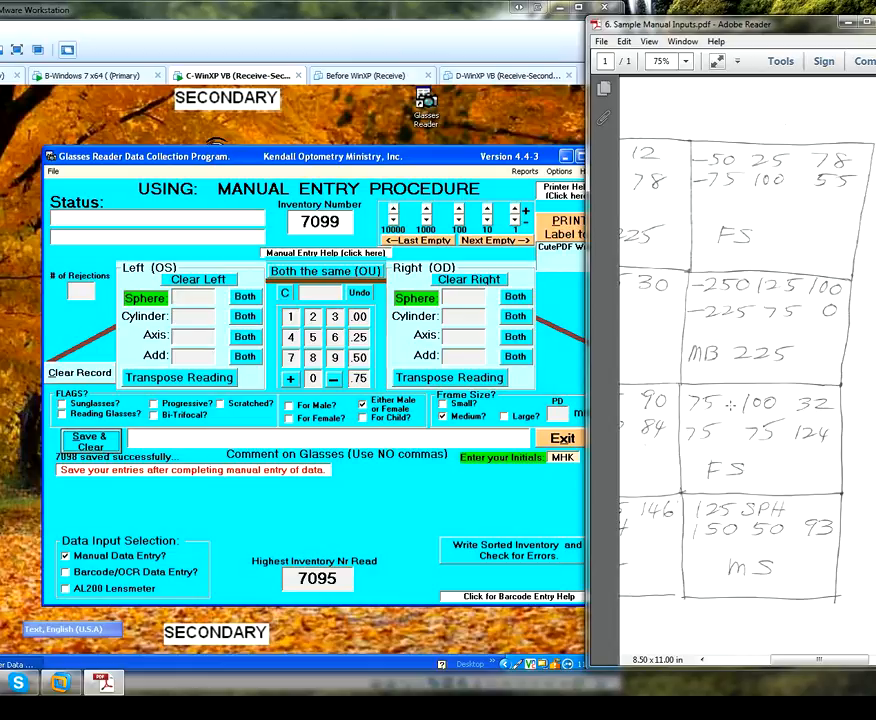
left_click_drag(451, 14, 483, 25)
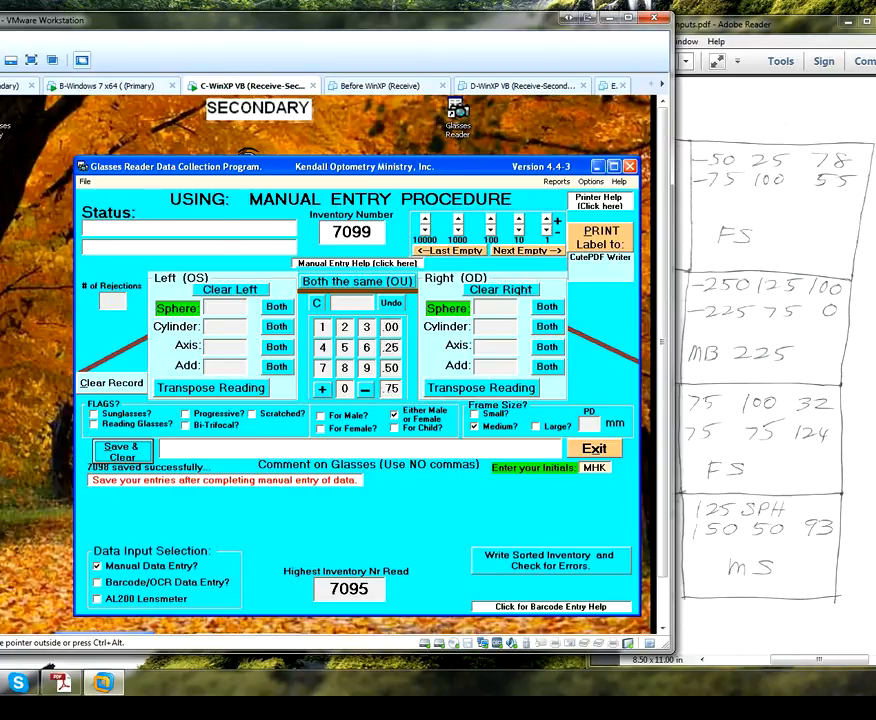
- For record 7099, set both spheres to .75, the left cylinder to -.75 and the right cylinder to -1
left_click(390, 388)
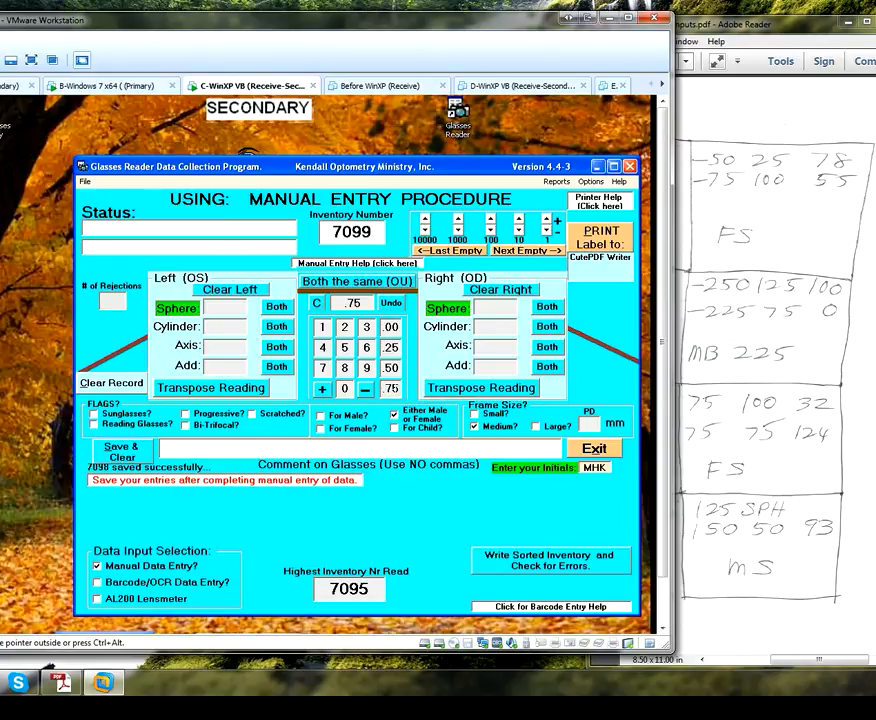
left_click(554, 309)
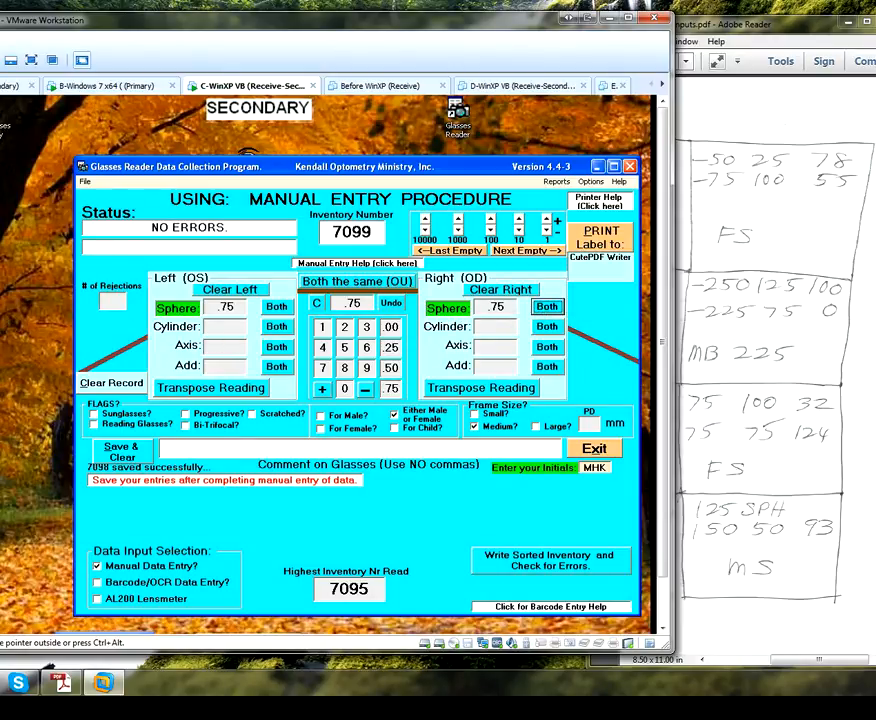
left_click(216, 326)
type("-.75")
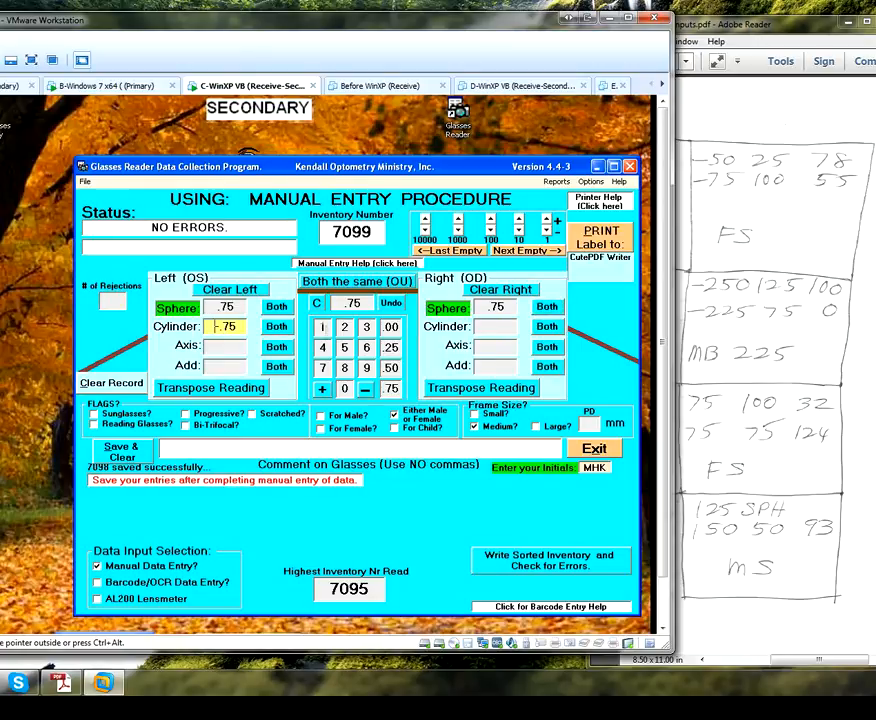
left_click(322, 327)
left_click(495, 326)
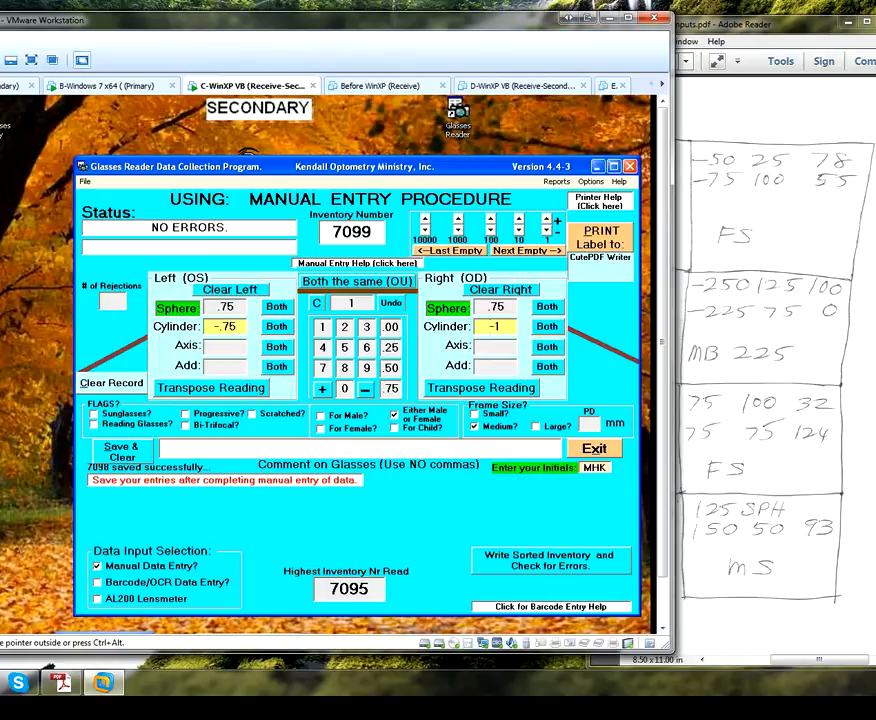
- Set the right axis to 32 and the left axis to 124
left_click(367, 327)
left_click(345, 327)
left_click(495, 346)
left_click(322, 327)
left_click(344, 327)
left_click(322, 347)
left_click(222, 346)
- Flag the glasses of record 7099 as female and save the record
left_click(320, 428)
left_click(120, 451)
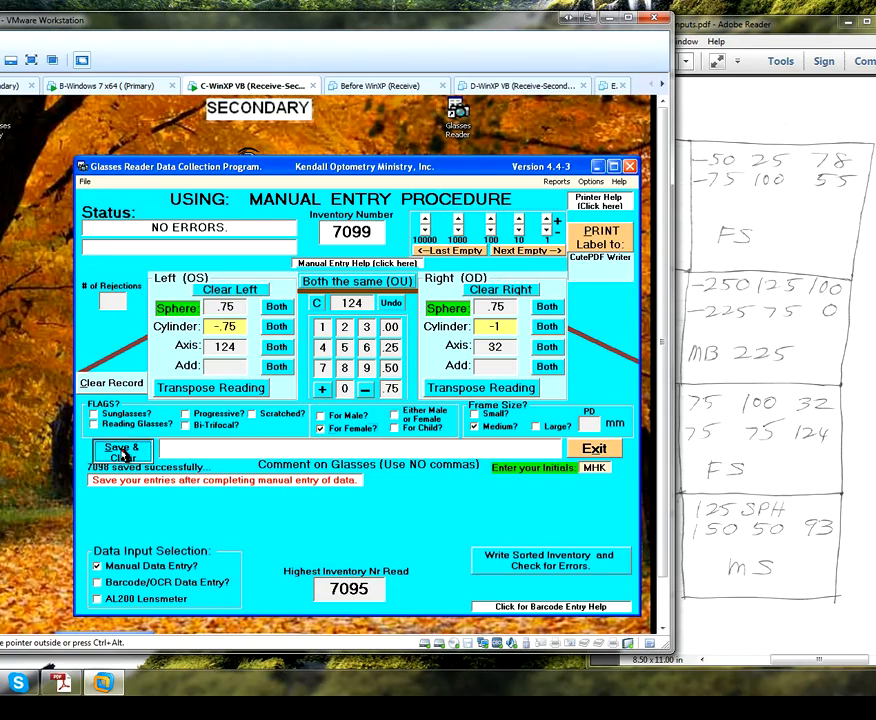